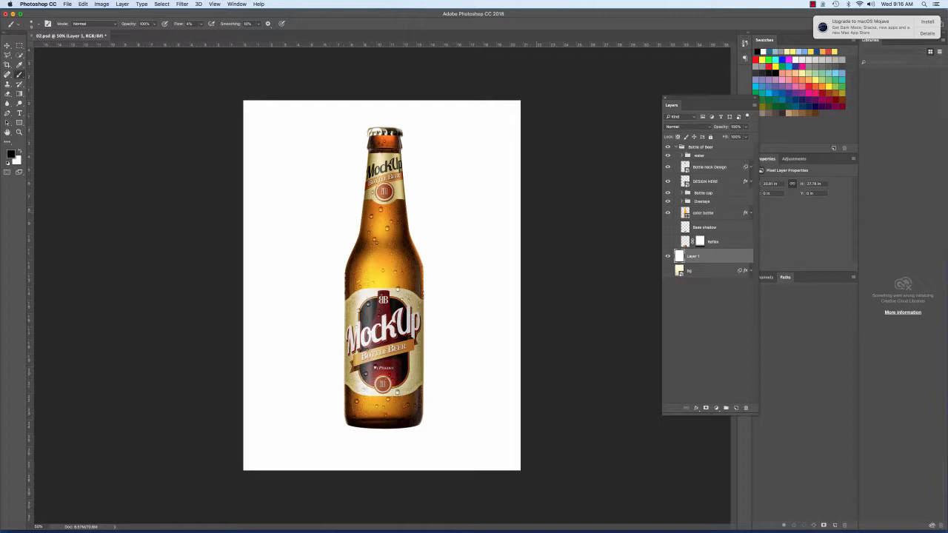
Step: Add a new layer above Layer 1, set its blend mode to Multiply and rename it shadow
left_click(668, 257)
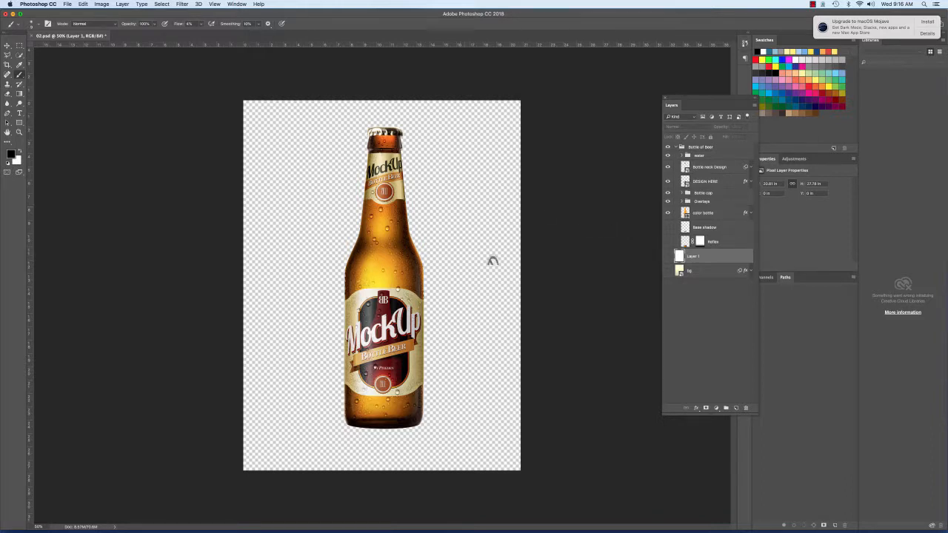
left_click(667, 256)
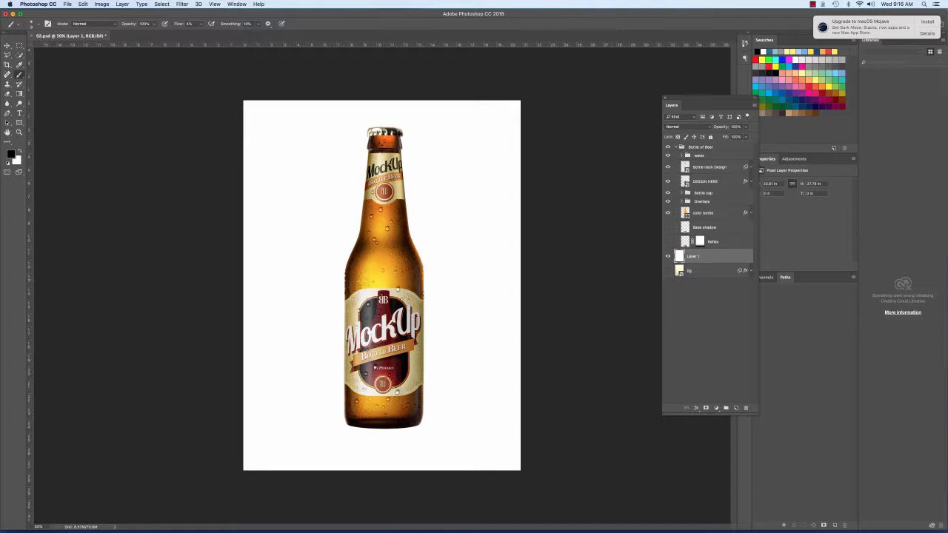
left_click(736, 408)
left_click_drag(703, 105, 565, 109)
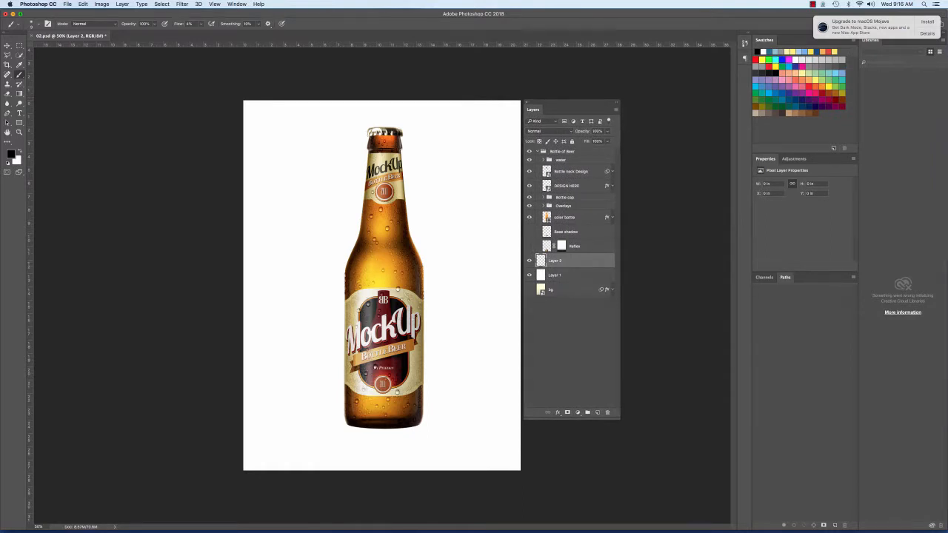
left_click(548, 131)
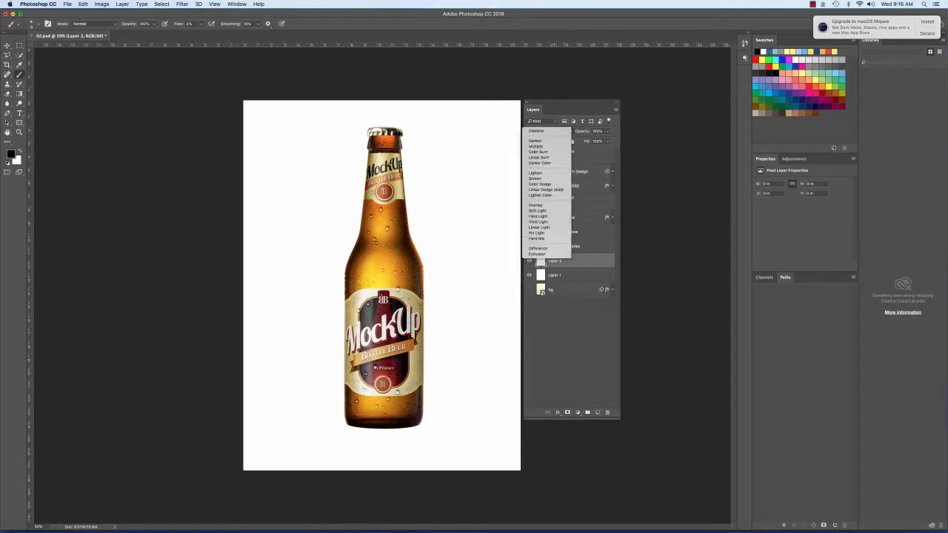
left_click(535, 146)
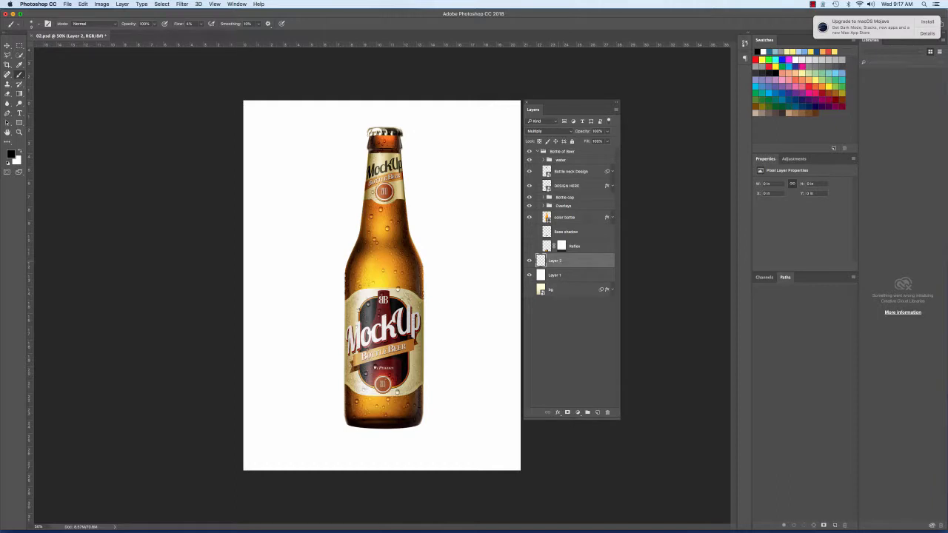
type("c")
type("hadow")
key("Return")
Step: Set the foreground colour to a medium grey of about RGB 144, 143, 143
left_click_drag(13, 38, 165, 87)
left_click(162, 207)
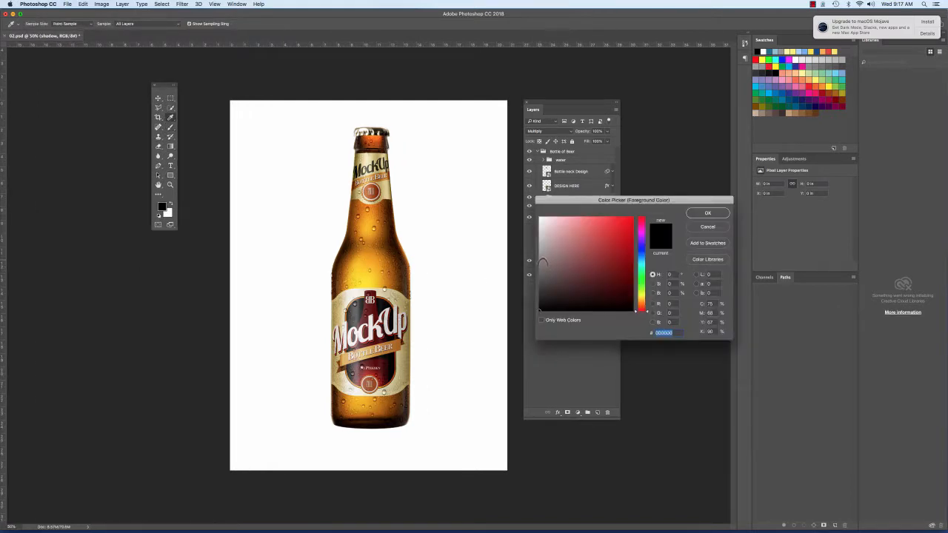
left_click(543, 261)
left_click_drag(543, 261, 543, 259)
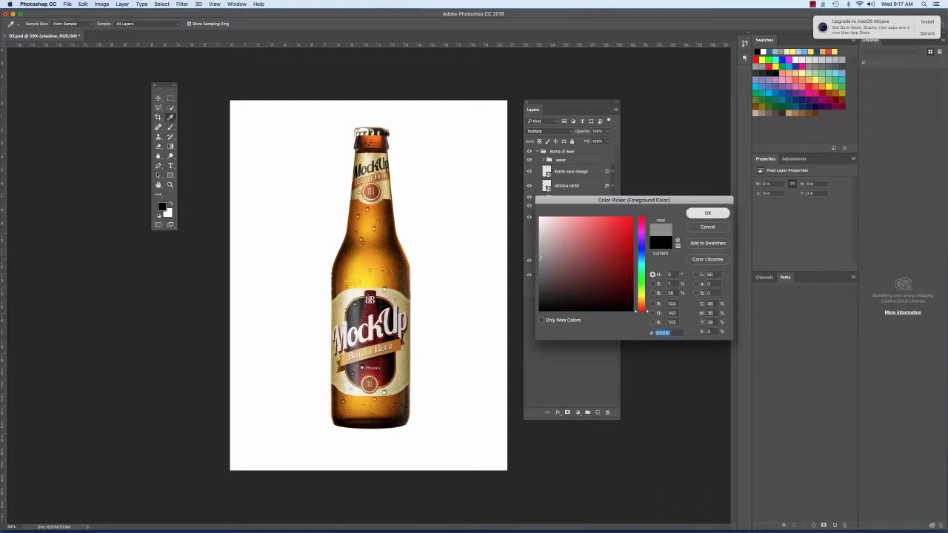
left_click(707, 214)
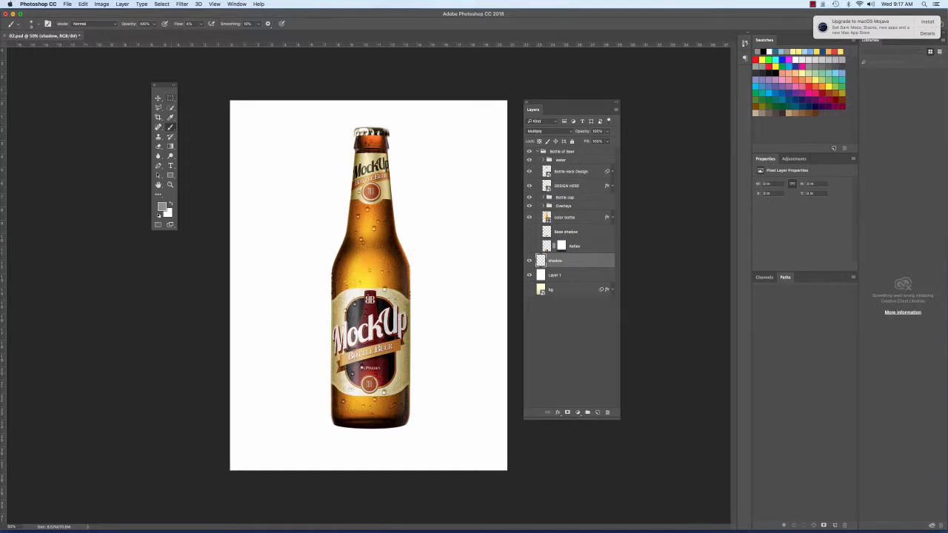
Step: Draw a thin elliptical selection about 6.6 in wide across the bottle's base, slightly wider than the bottle
left_click(172, 99)
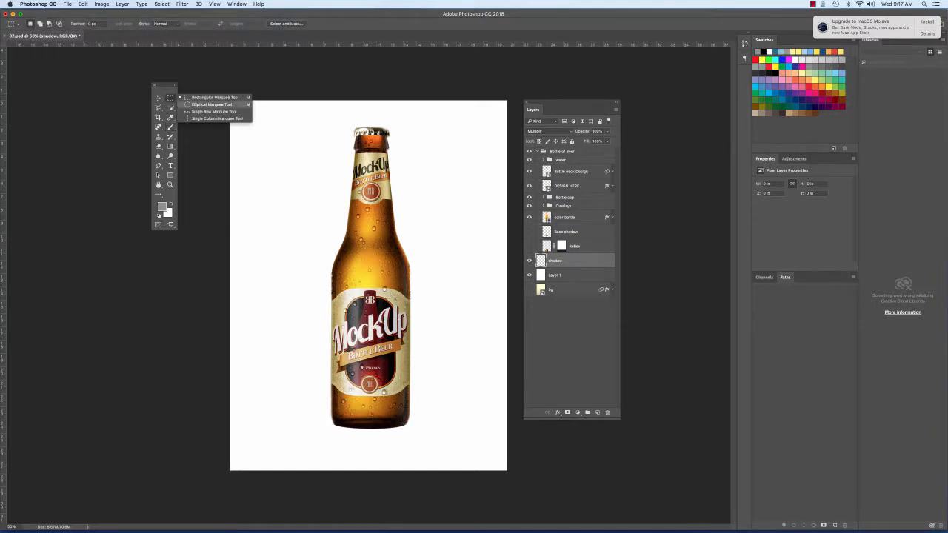
left_click(211, 105)
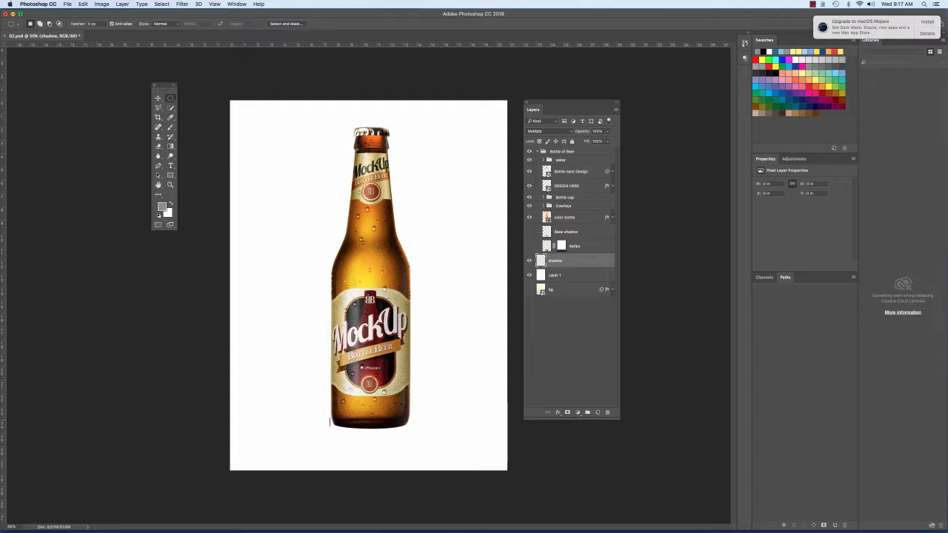
left_click_drag(331, 421, 419, 427)
Step: Fill the elliptical selection with the foreground colour in Normal mode at 100% opacity, and deselect it
left_click(83, 3)
left_click(103, 122)
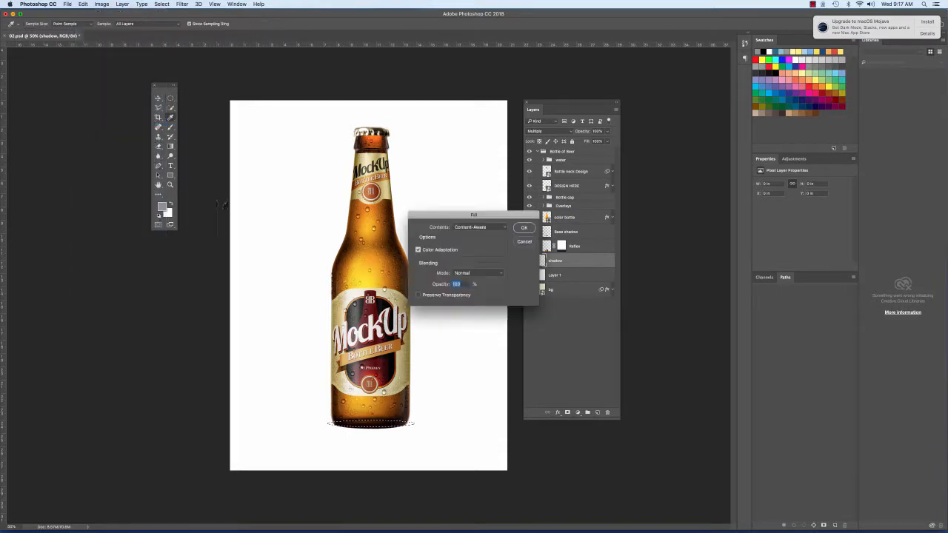
left_click(480, 226)
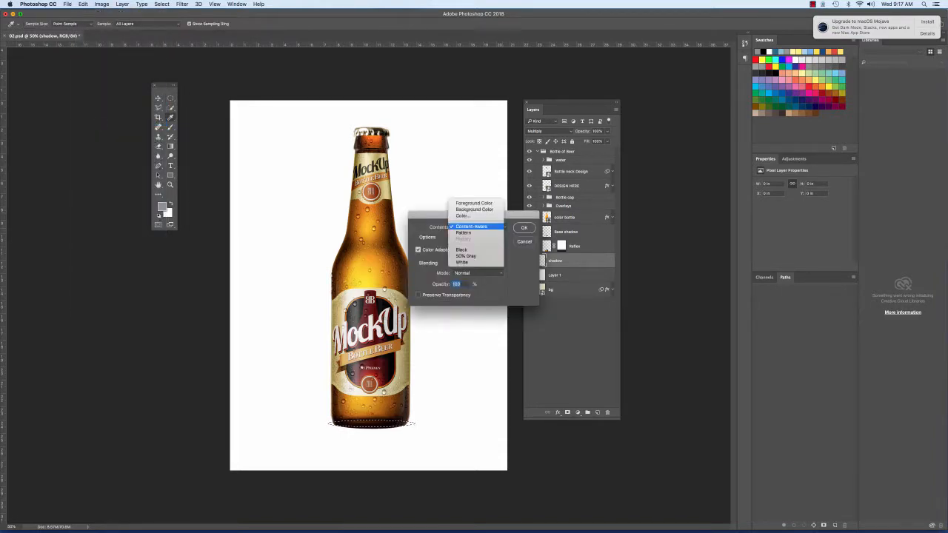
left_click(474, 203)
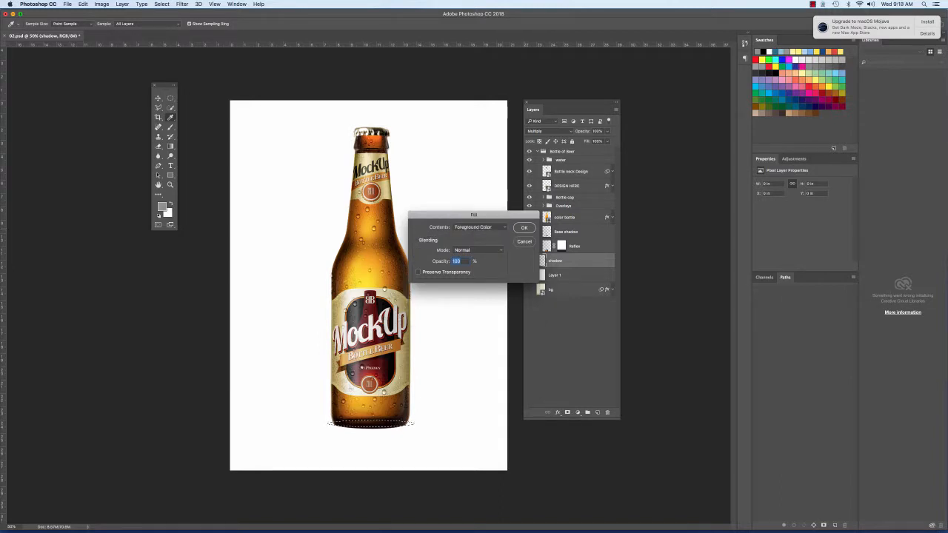
left_click(524, 228)
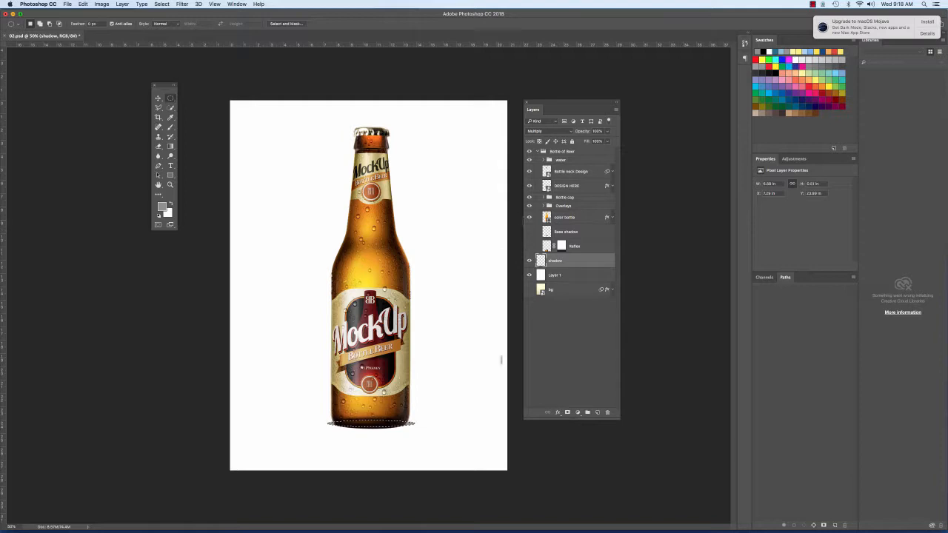
left_click(500, 354)
Step: Move the grey ellipse slightly down and to the left beneath the bottle's base
key("v")
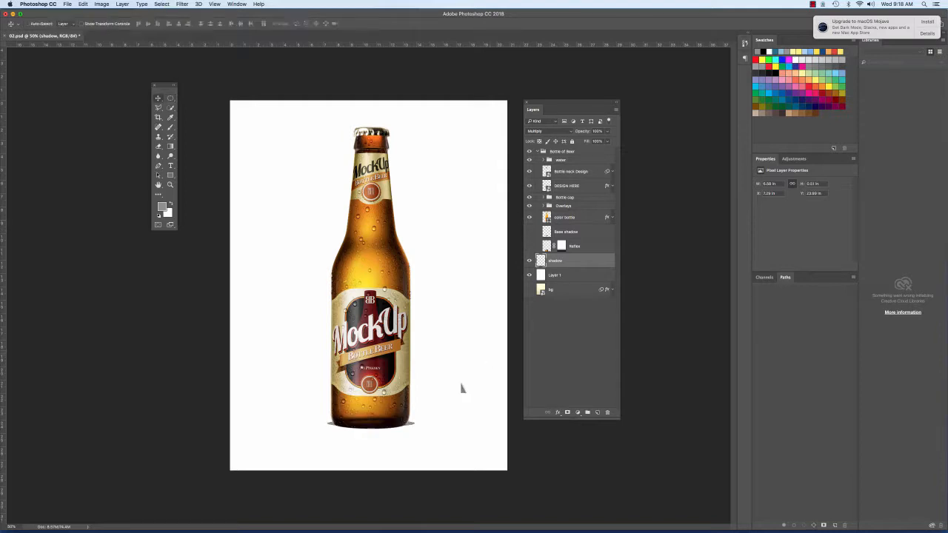
mouse_move(377, 441)
left_mouse_down()
mouse_move(375, 450)
mouse_move(413, 463)
mouse_move(392, 445)
left_mouse_up()
left_click_drag(356, 436, 357, 437)
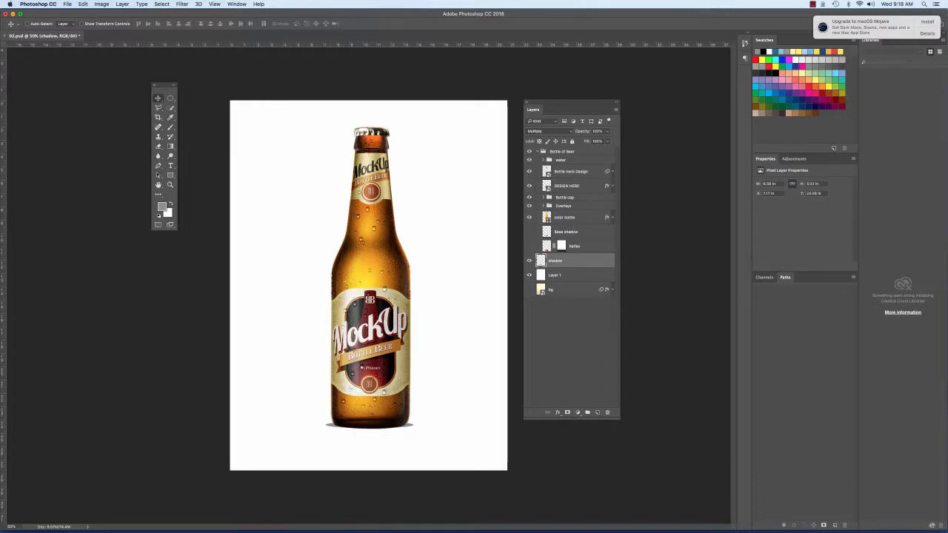
Step: Soften the shadow ellipse with a Gaussian Blur and shift it slightly down and left under the bottle
left_click(182, 5)
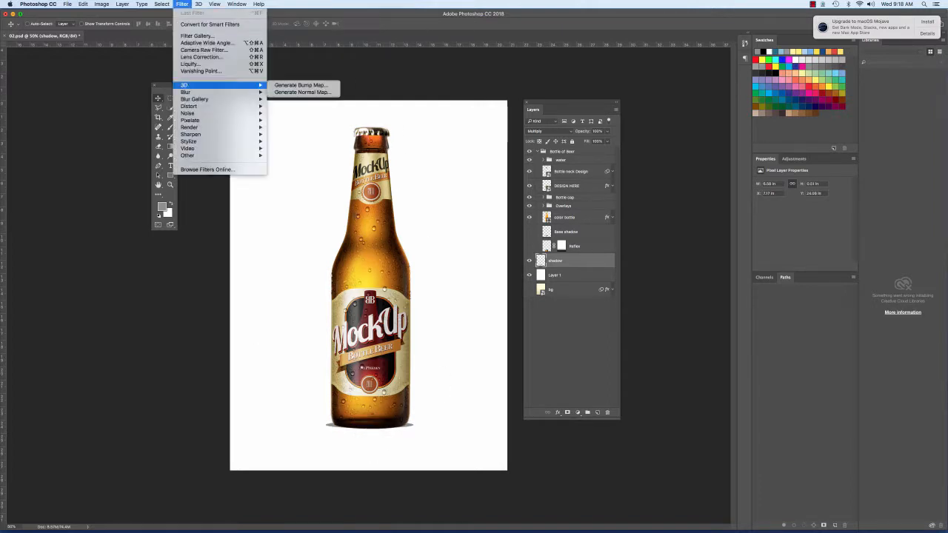
mouse_move(223, 92)
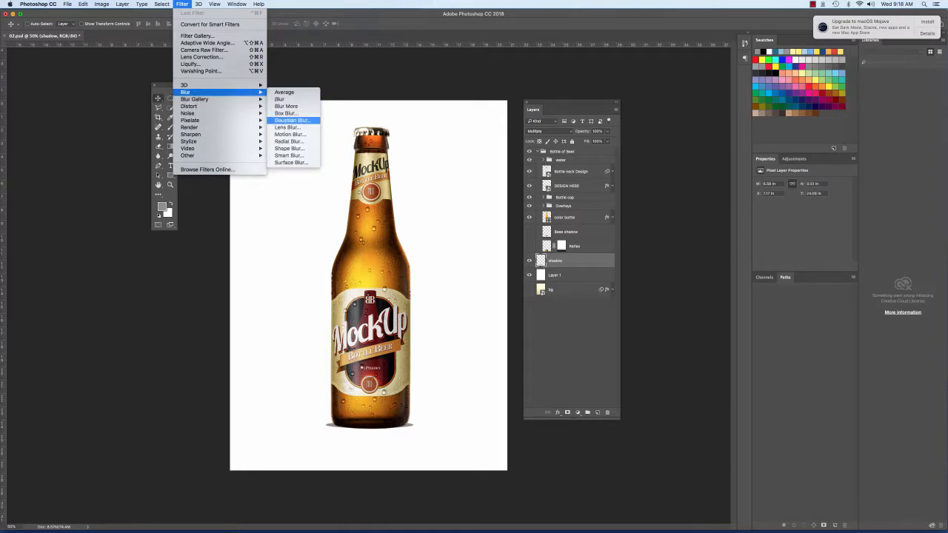
left_click(289, 120)
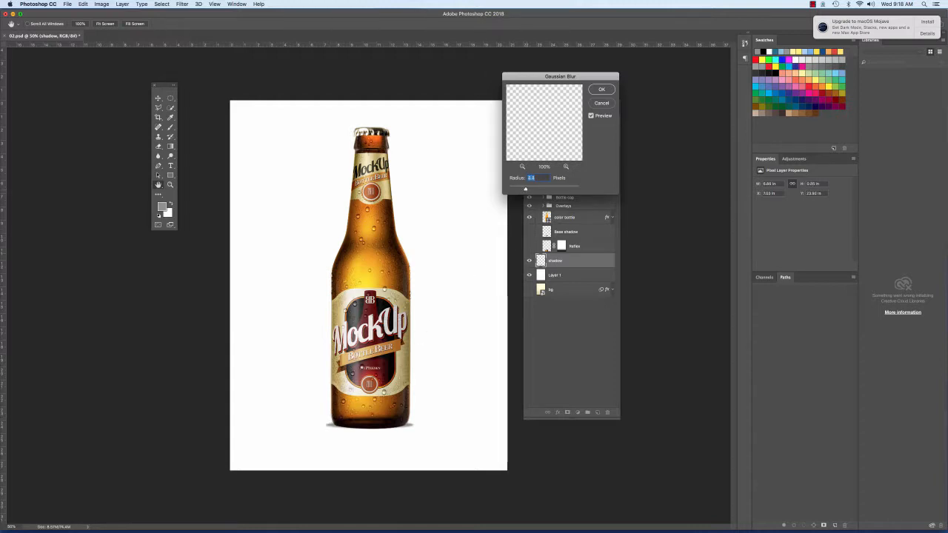
key("Down")
key("Return")
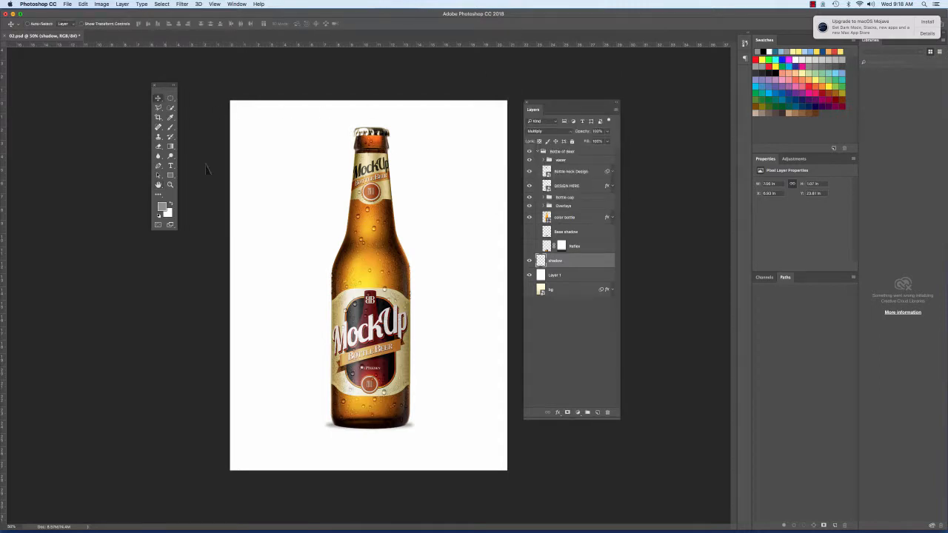
left_click_drag(397, 407, 436, 406)
Step: Add another new layer above the shadow layer and set its blend mode to Multiply
key("z")
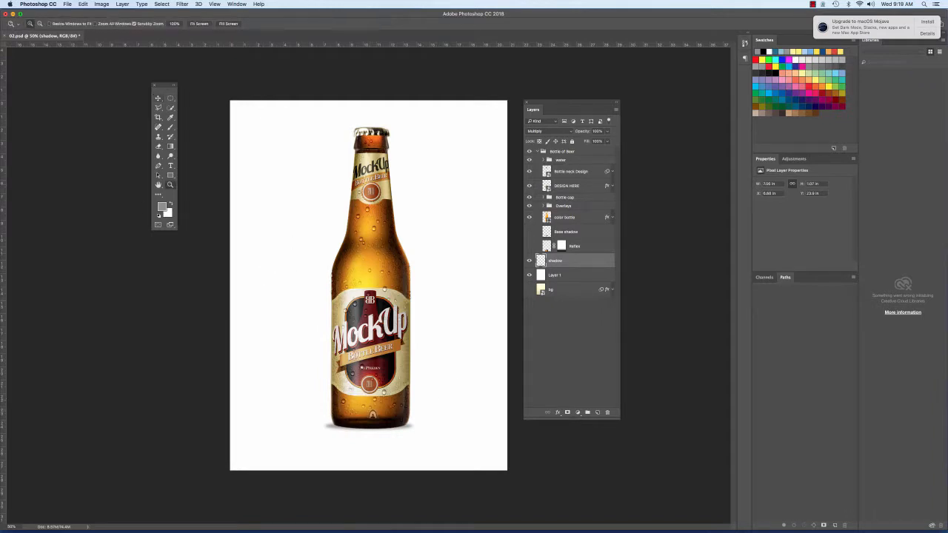
left_click(374, 432)
left_click(379, 432)
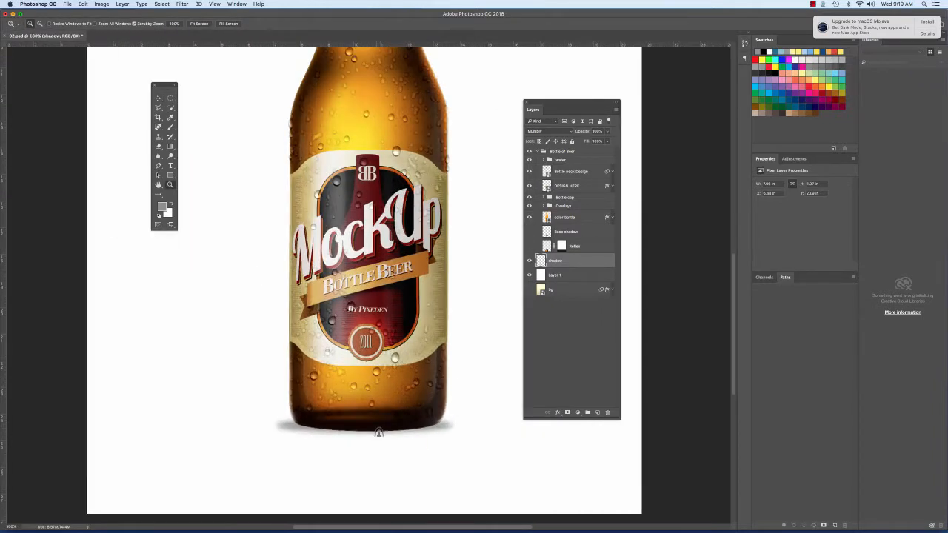
left_click(379, 432)
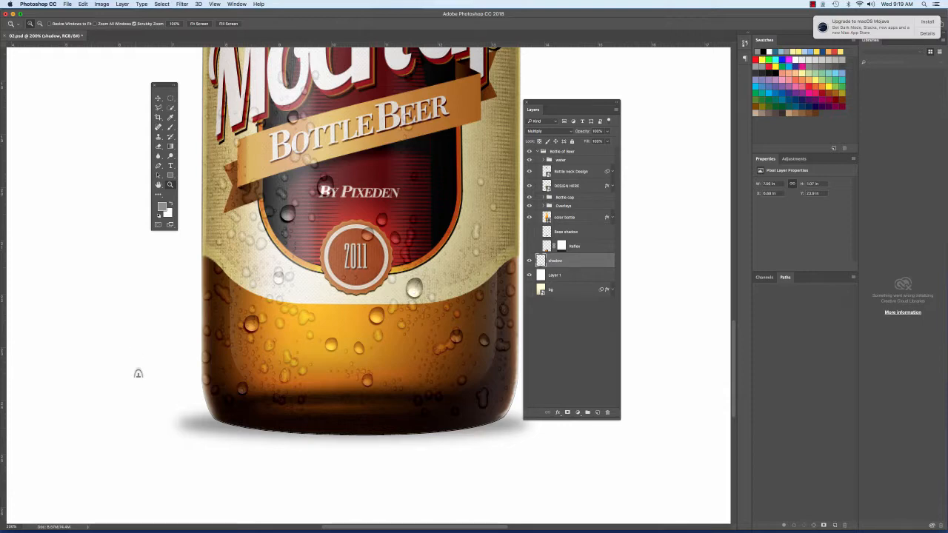
left_click(599, 414)
left_click(556, 131)
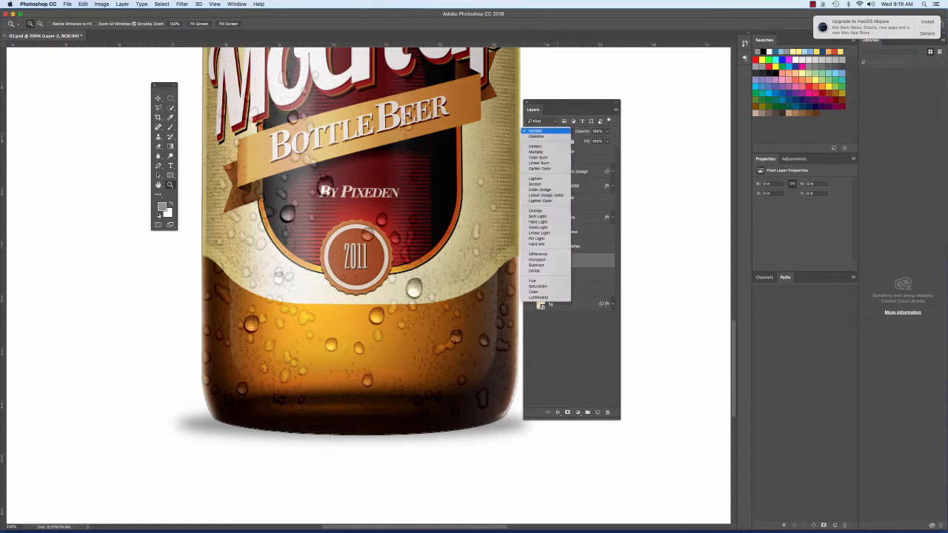
left_click(536, 152)
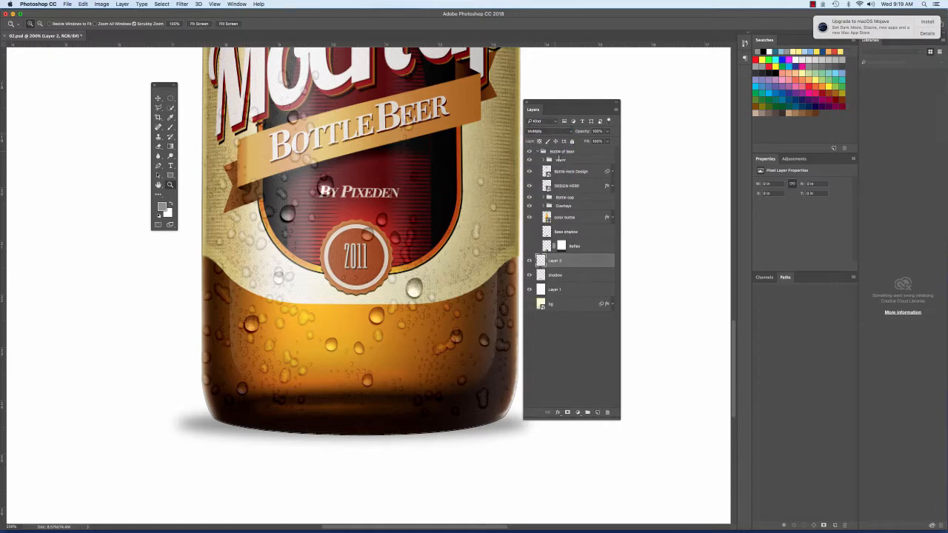
Step: Prepare the Brush tool for the contact shadow with a flow of about 52% and a larger brush size
key("b")
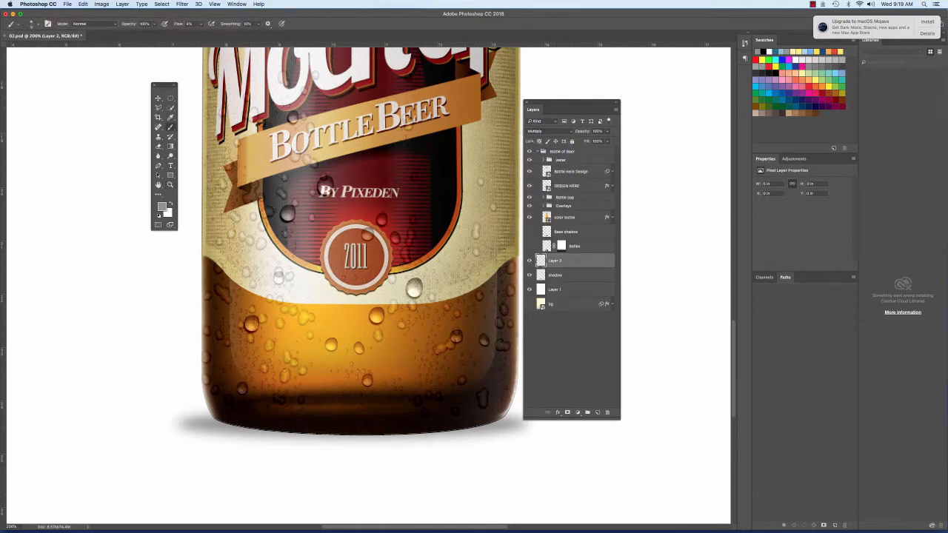
left_click(31, 23)
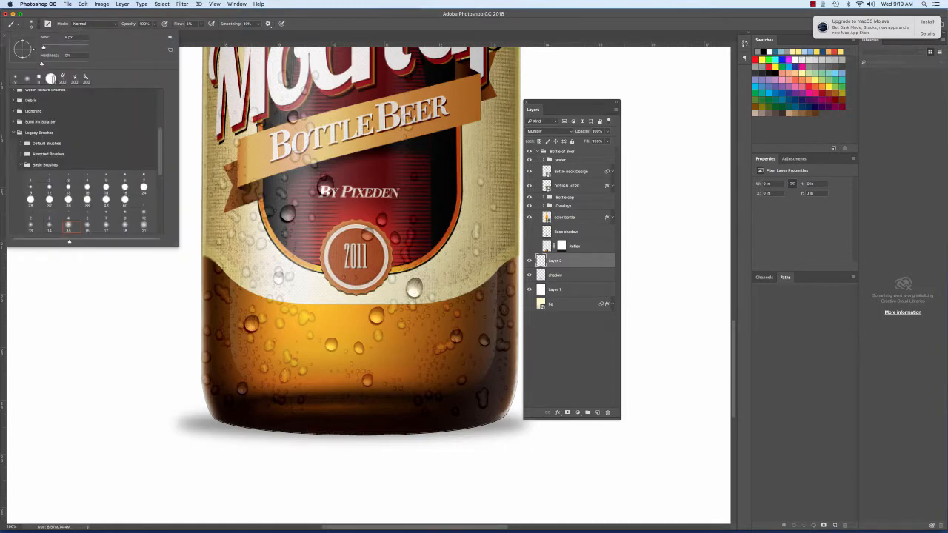
key("Return")
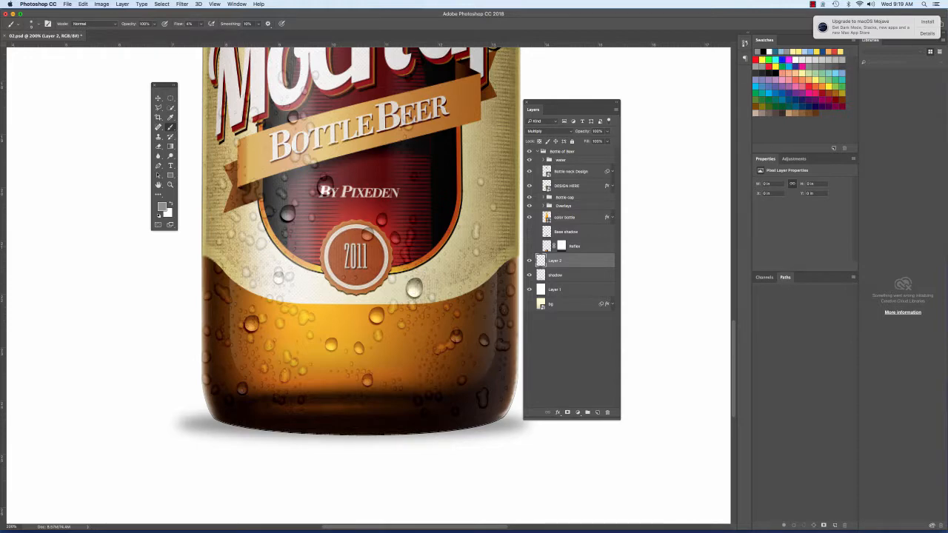
left_click(194, 24)
left_click_drag(201, 32, 221, 33)
key("Return")
key("bracketright")
key("bracketright")
key("bracketright")
Step: Undo a test stroke and the new layer's Multiply mode, and repaint the stroke at the bottle's lower-left base edge
left_click_drag(228, 419, 229, 418)
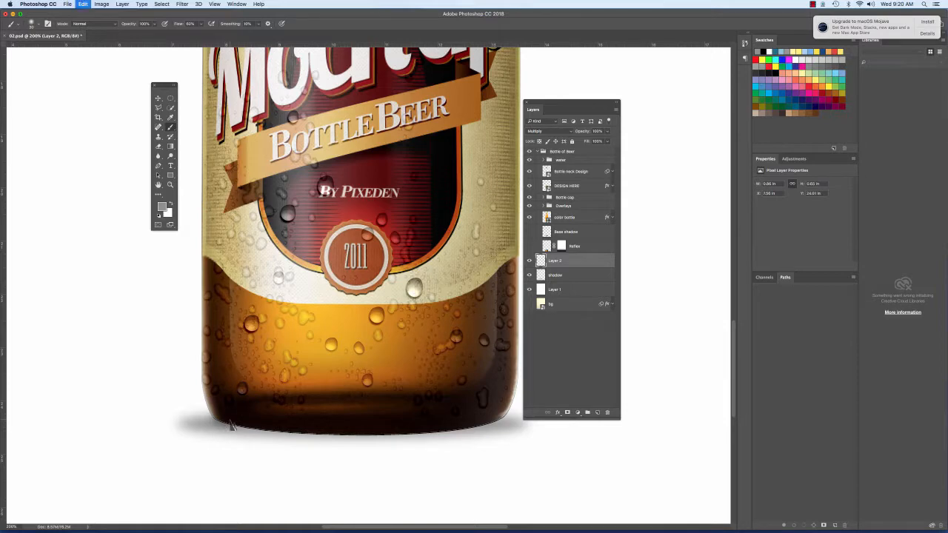
key("super+alt+z")
key("super+alt+z")
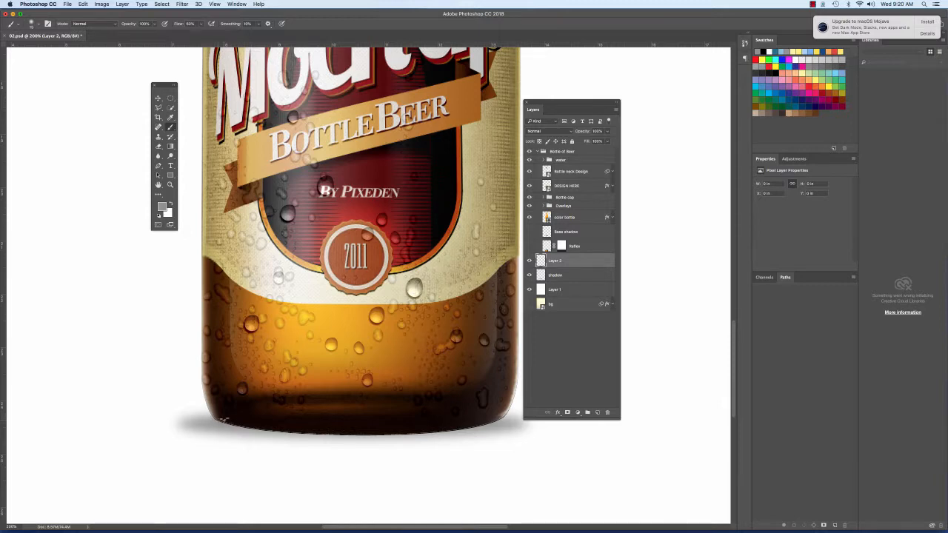
left_click_drag(226, 420, 236, 422)
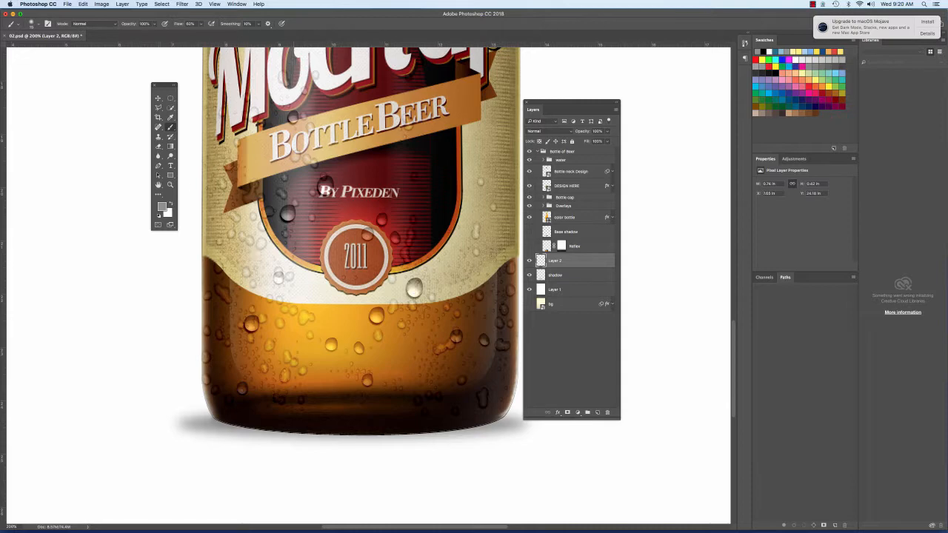
Step: Choose a slightly darker grey foreground colour and paint the contact shadow along the left and right edges of the bottle's base
left_click(164, 206)
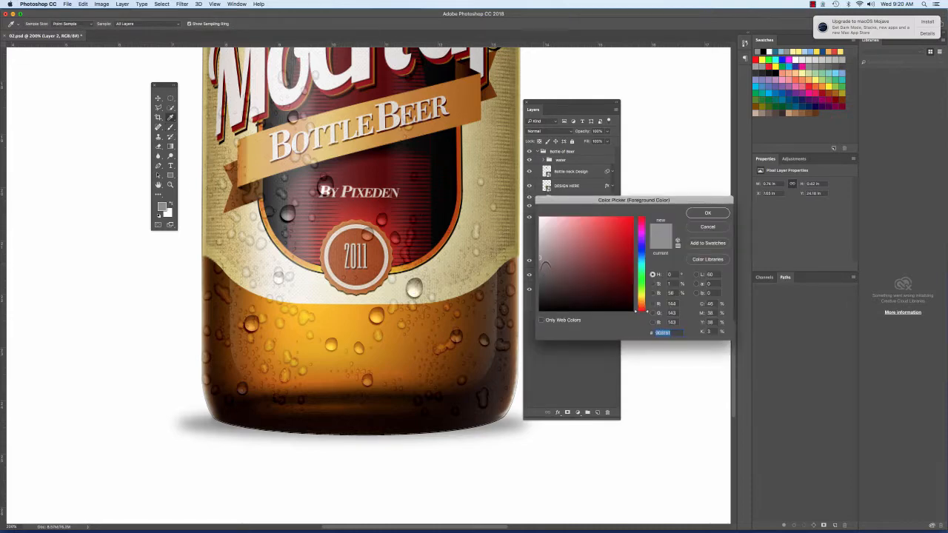
left_click_drag(543, 261, 541, 263)
key("Return")
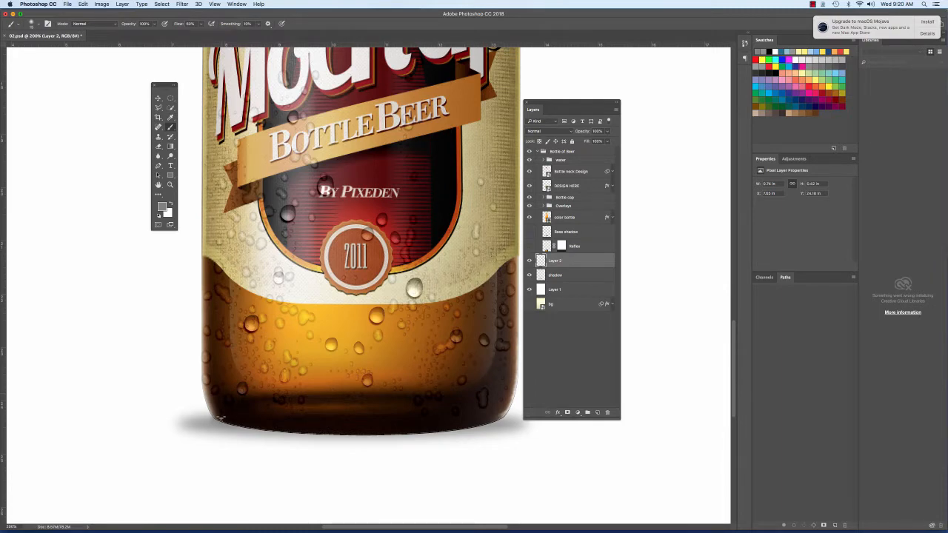
mouse_move(217, 420)
left_mouse_down()
mouse_move(239, 424)
mouse_move(225, 424)
left_mouse_up()
left_click_drag(511, 423, 447, 427)
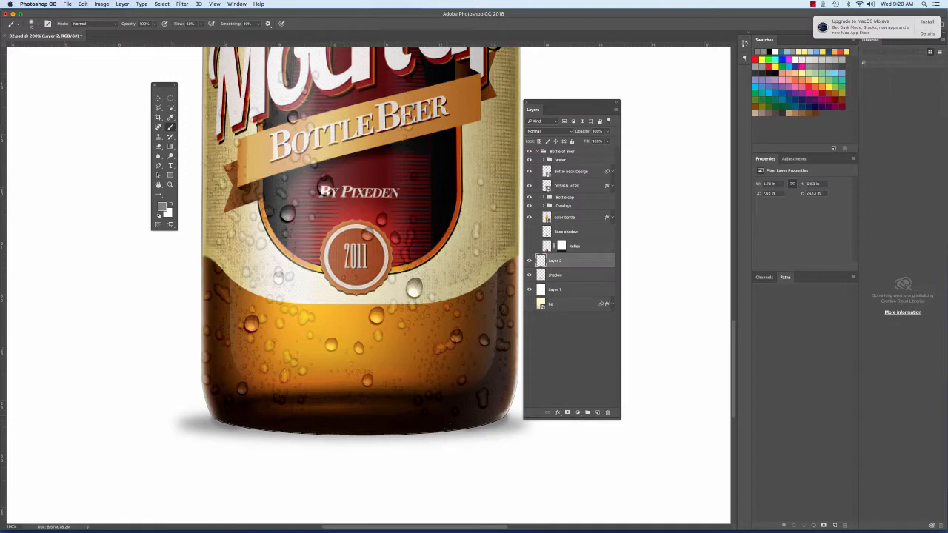
Step: Set the brush flow to 100% and paint the contact shadow along the bottle's base from the right side to the left edge
left_click(196, 23)
left_click(438, 319)
left_click_drag(484, 427, 425, 435)
left_click(375, 433, "shift")
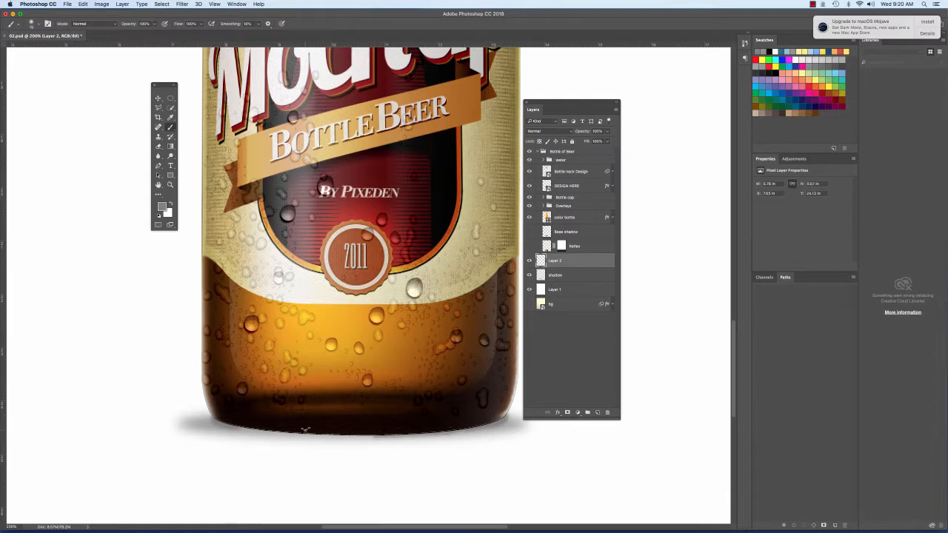
left_click(305, 432, "shift")
left_click(257, 428, "shift")
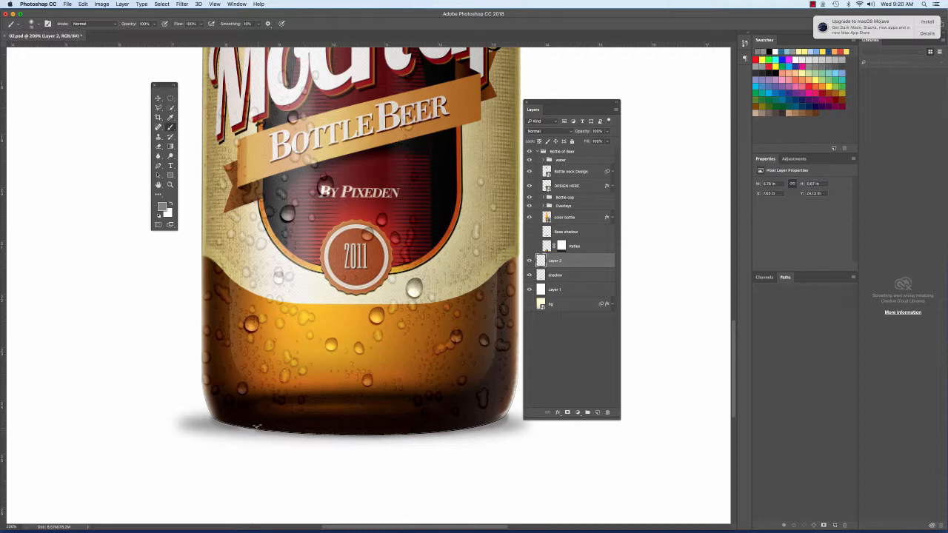
left_click(229, 423, "shift")
left_click(210, 419, "shift")
Step: Paint a second pass of the contact shadow along the bottle's bottom edge, from the left side back to the right edge
left_click(271, 431, "shift")
left_click(319, 433, "shift")
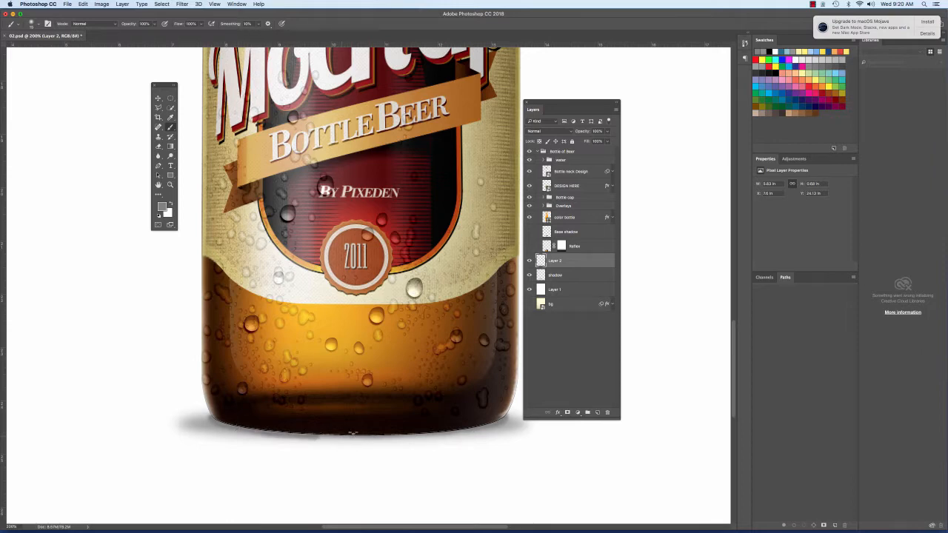
left_click(369, 434, "shift")
left_click(421, 435, "shift")
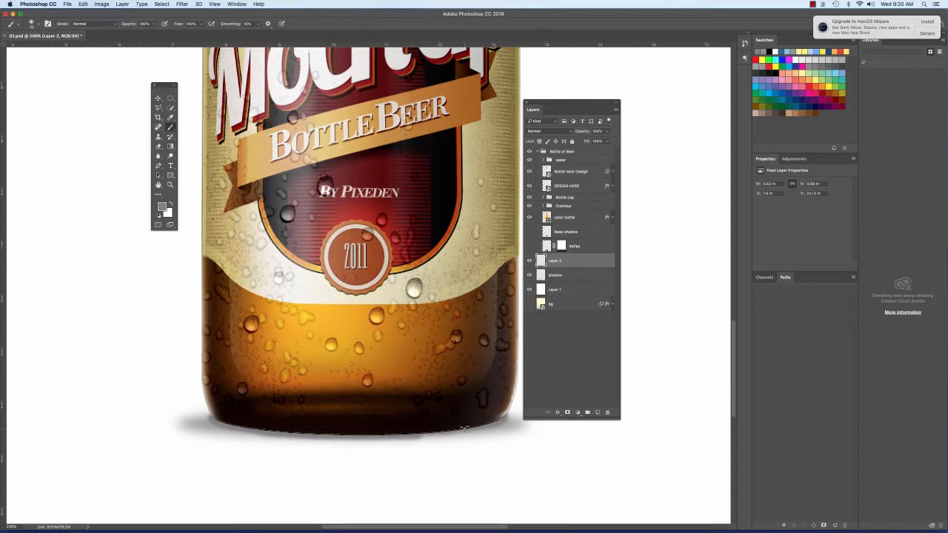
left_click(465, 431, "shift")
left_click(501, 420, "shift")
key("super+minus")
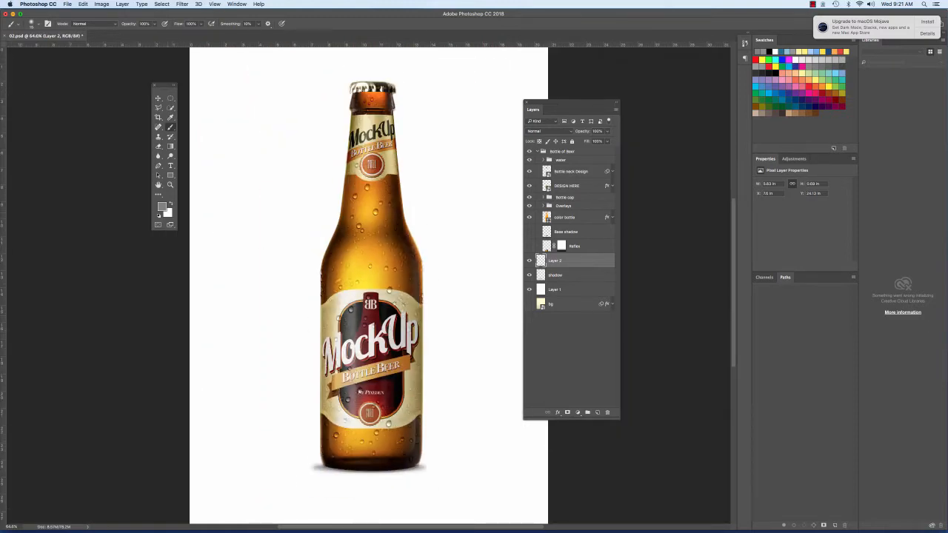
key("super+1")
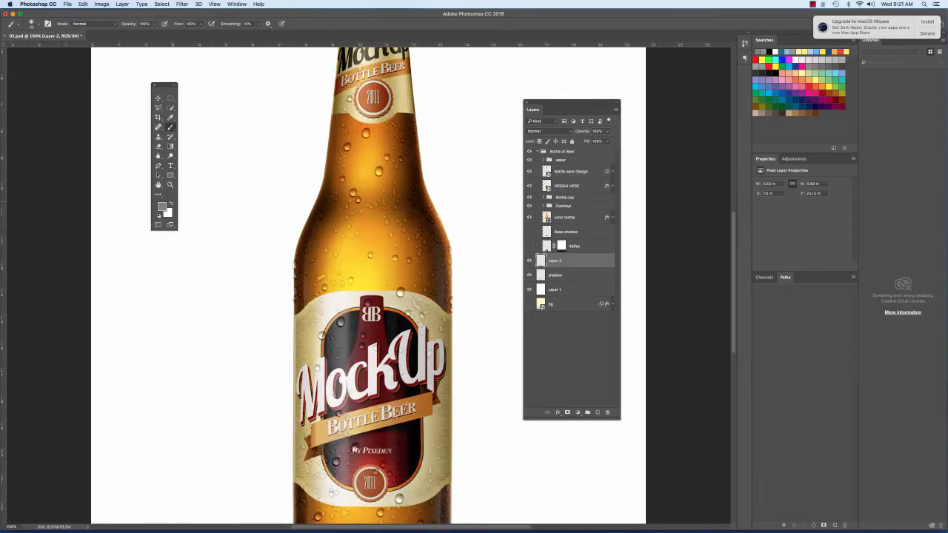
scroll(317, 296, "down", 5)
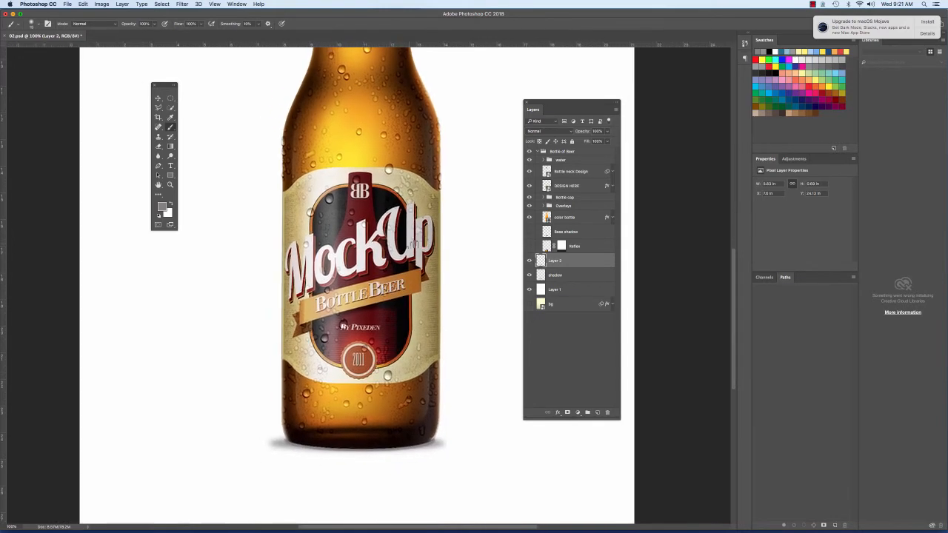